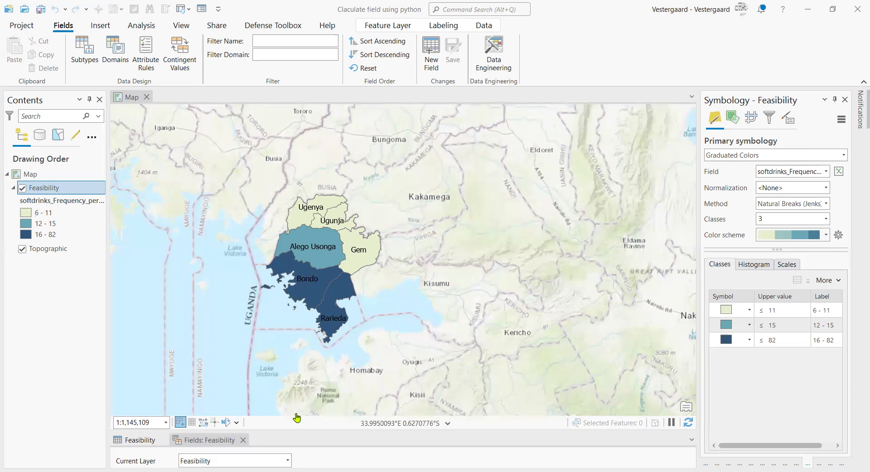
Enlarge the Feasibility field list, check cookingoil_Frequency's data type, and reach the new-field row at the bottom
left_click(485, 26)
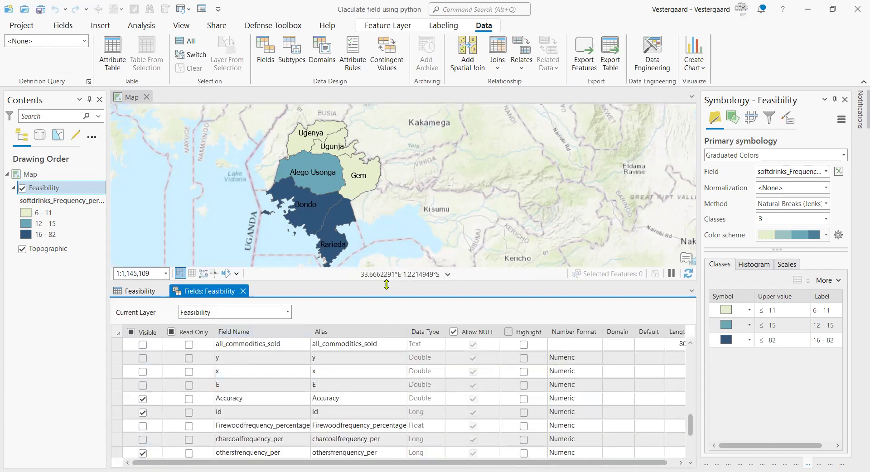
left_click_drag(386, 284, 410, 199)
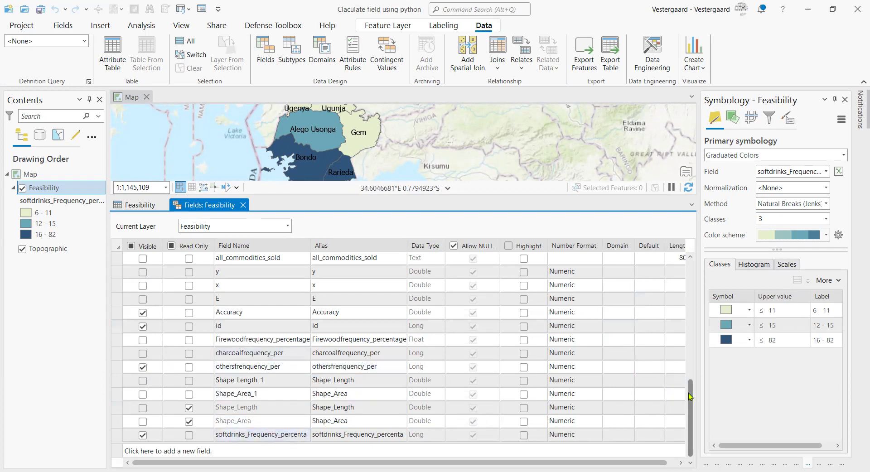
left_click_drag(688, 393, 689, 322)
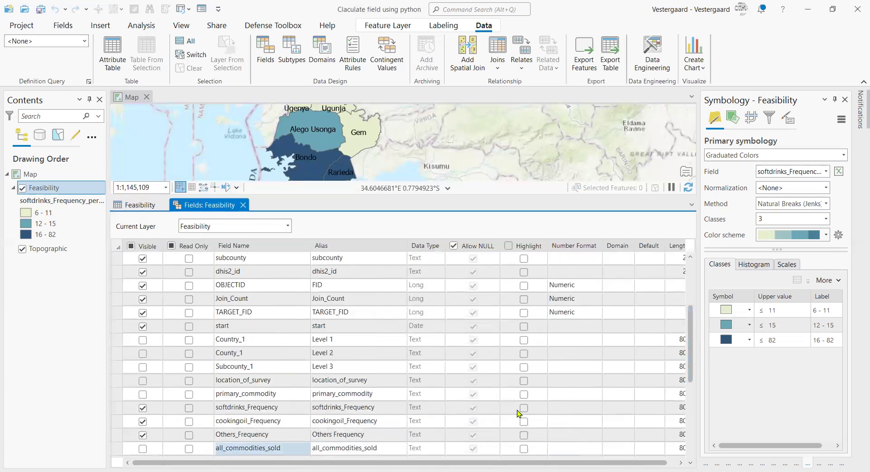
left_click(423, 420)
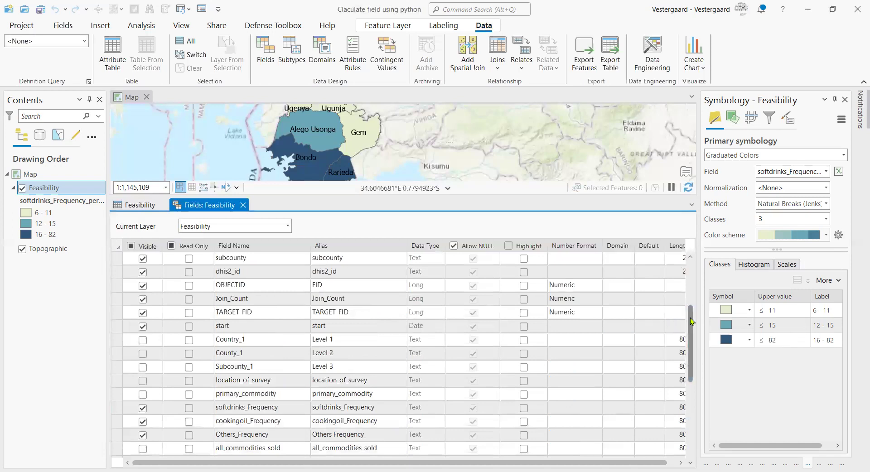
left_click_drag(691, 343, 687, 426)
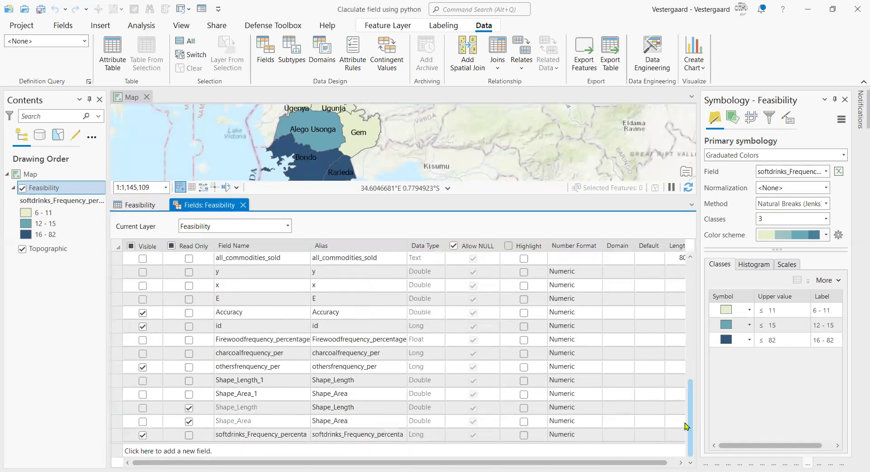
Add a new field named cookingoil_Frequency_Percenta
left_click(621, 443)
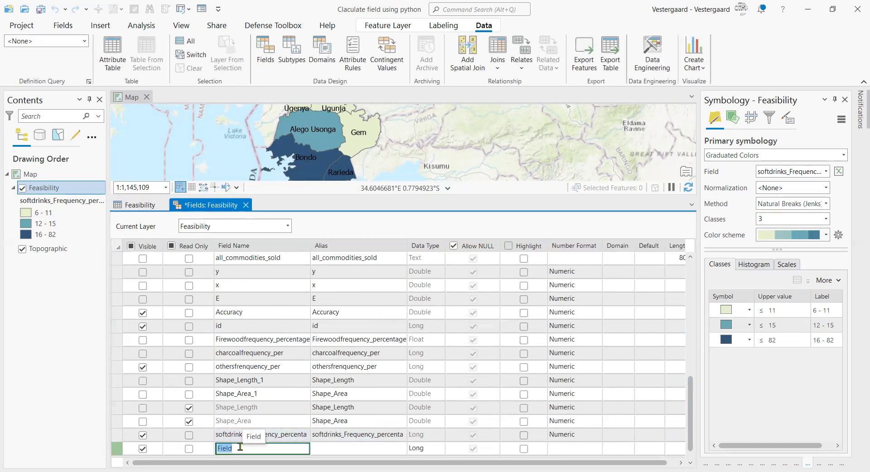
type("coo")
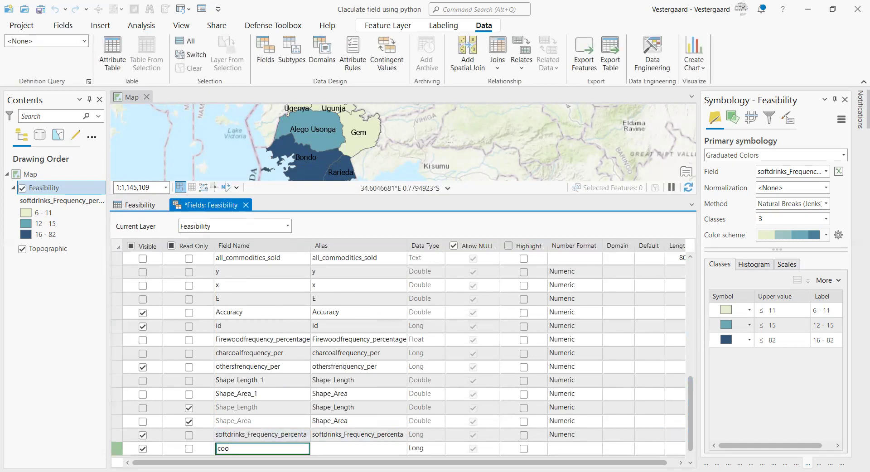
type("kingoil_Frequency")
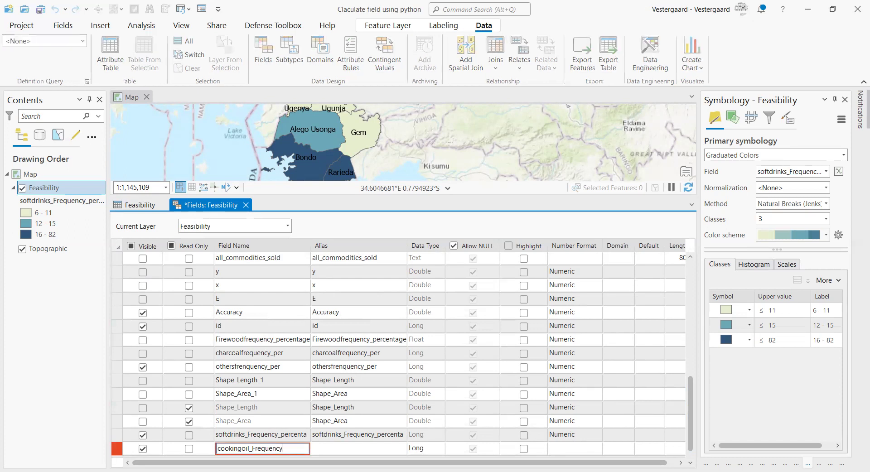
type("_P")
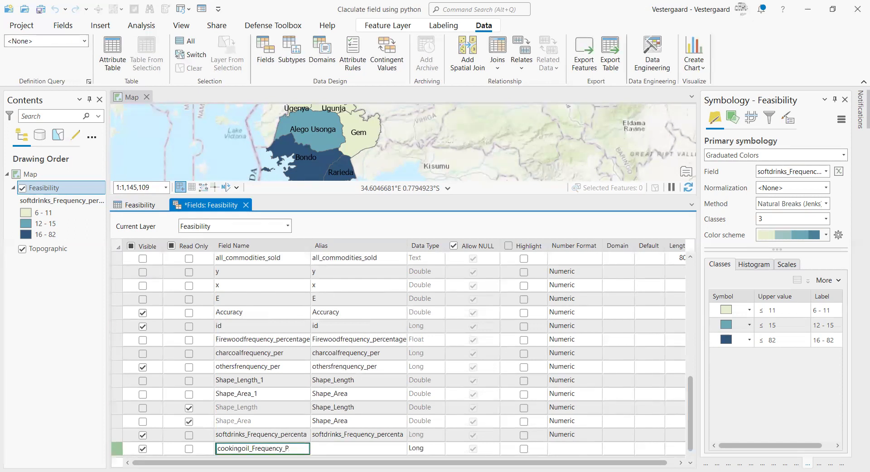
type("ercenta")
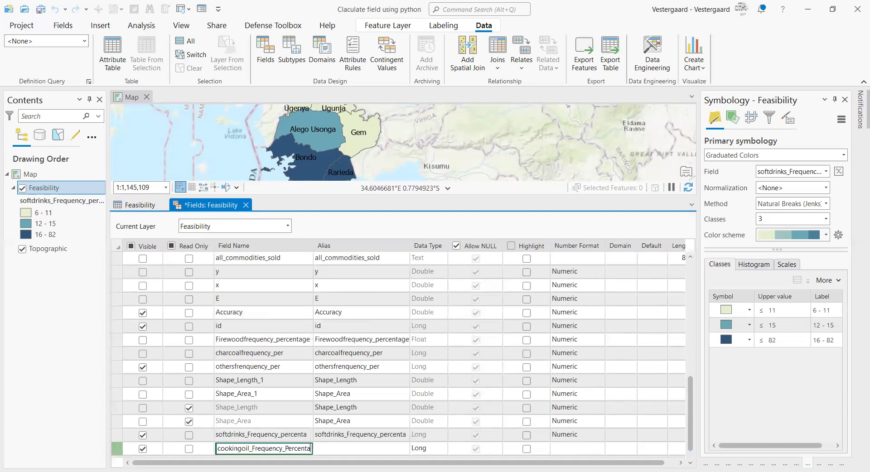
left_click_drag(311, 449, 218, 449)
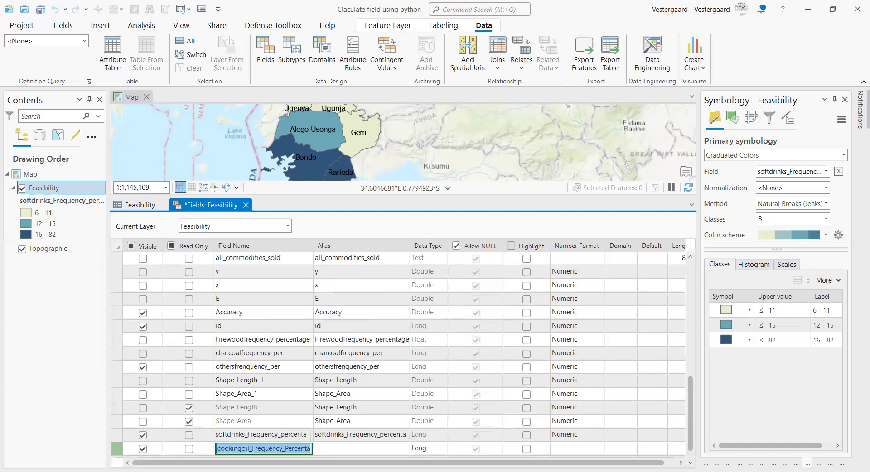
type("c")
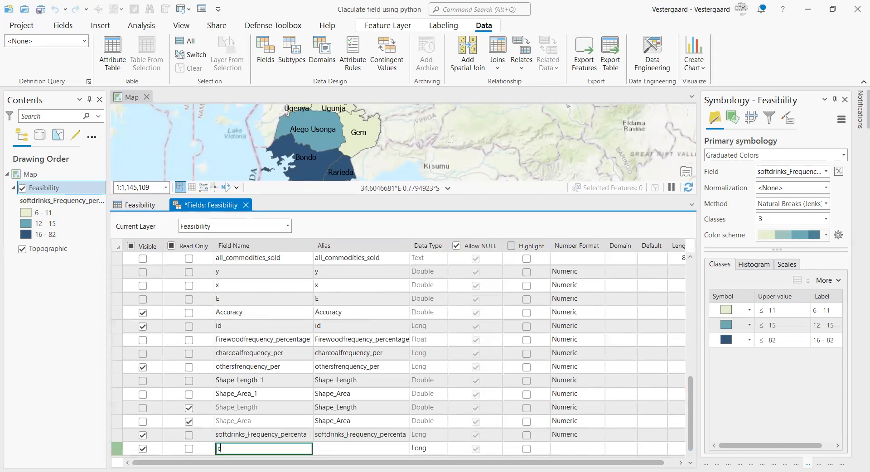
key("BackSpace")
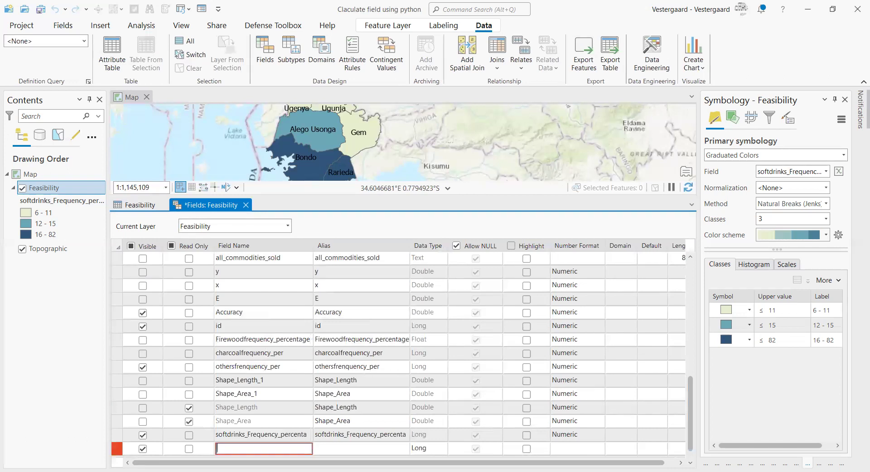
key("ctrl+z")
key("ctrl+z")
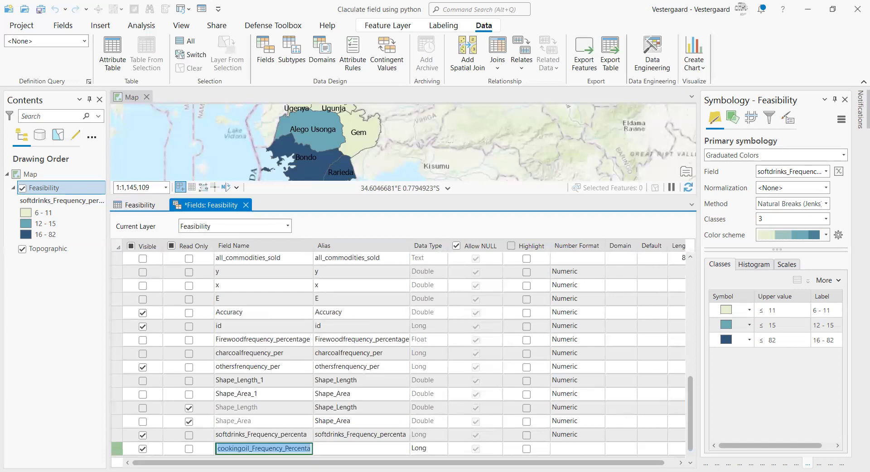
Give the field the alias cookingoil_Frequency_percenta, adapted from the pasted softdrinks alias
key("Tab")
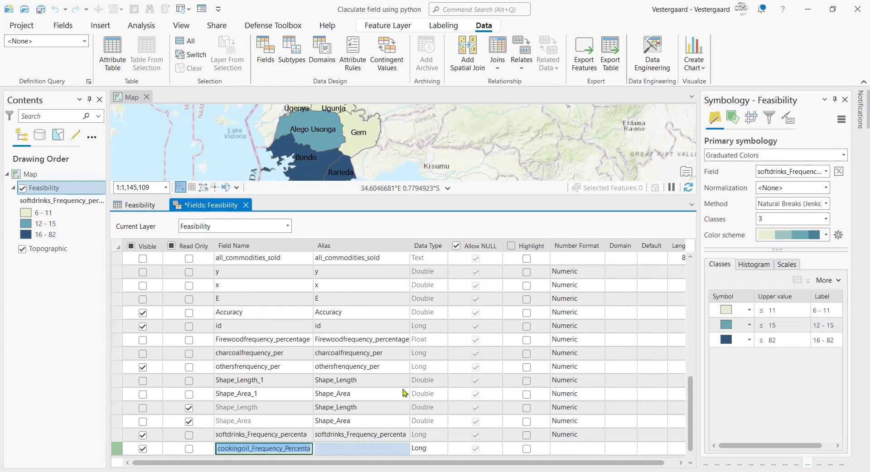
key("Tab")
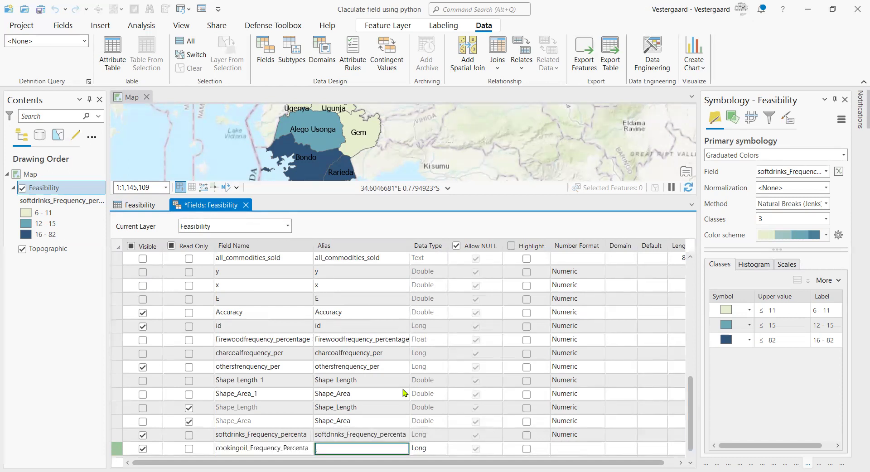
type("softdrinks_Frequency_percenta")
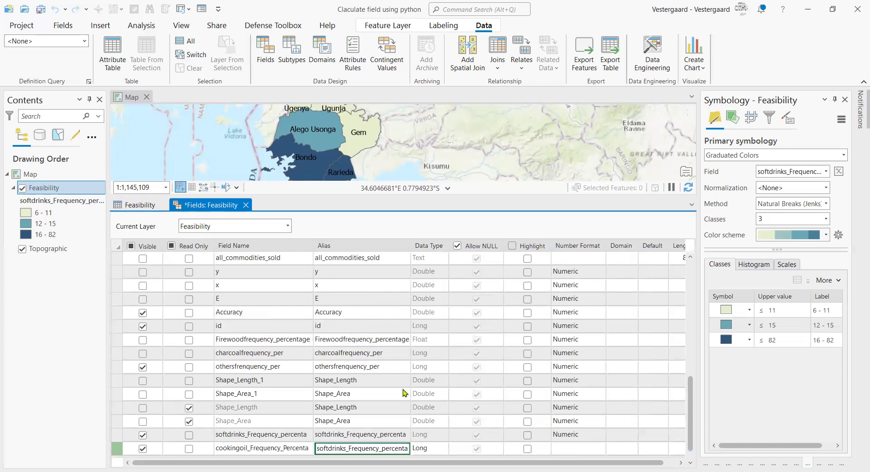
key("Left")
key("Left")
key("Left")
key("Left")
key("Left")
key("Left")
key("Left")
key("Left")
key("Left")
key("Left")
key("Left")
key("Left")
key("Left")
key("Left")
key("Left")
key("Left")
key("Left")
key("Left")
key("Left")
key("shift+Home")
type("cookin")
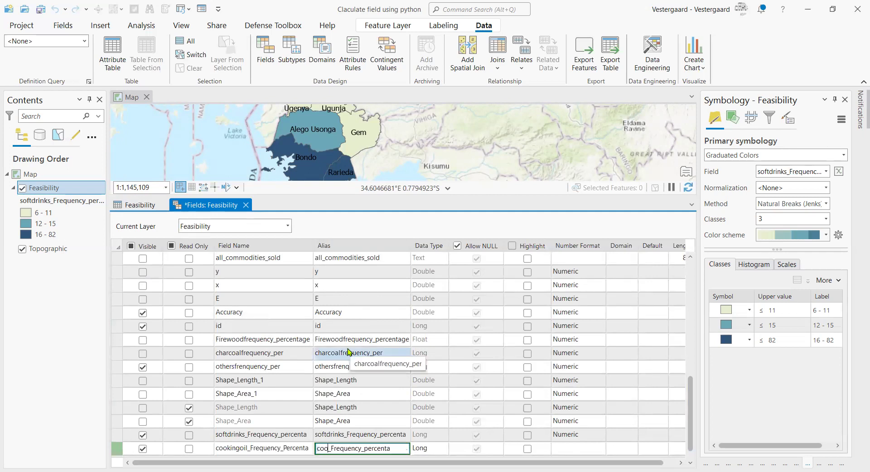
type("goil")
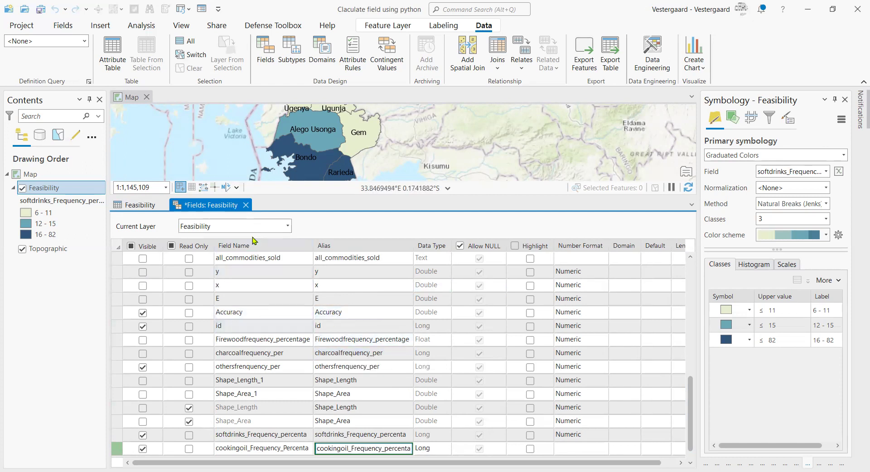
Save the field edits, committing the Long cookingoil_Frequency_Percenta field to Feasibility
scroll(451, 373, "down", 1)
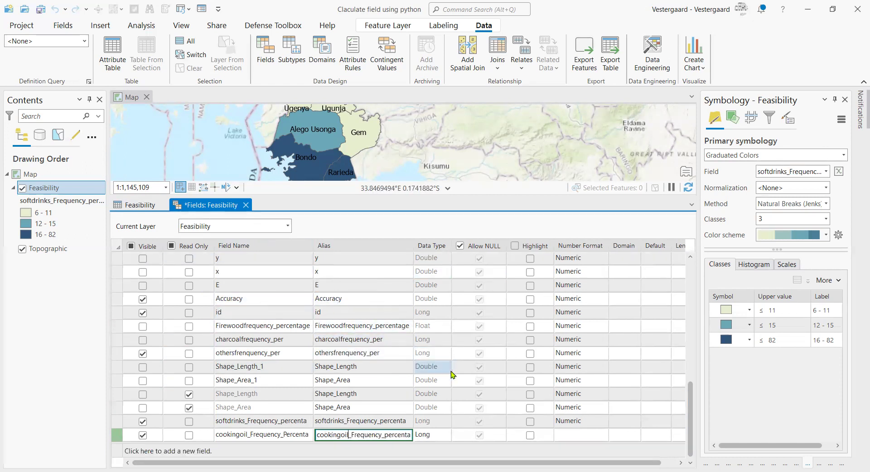
scroll(450, 371, "up", 10)
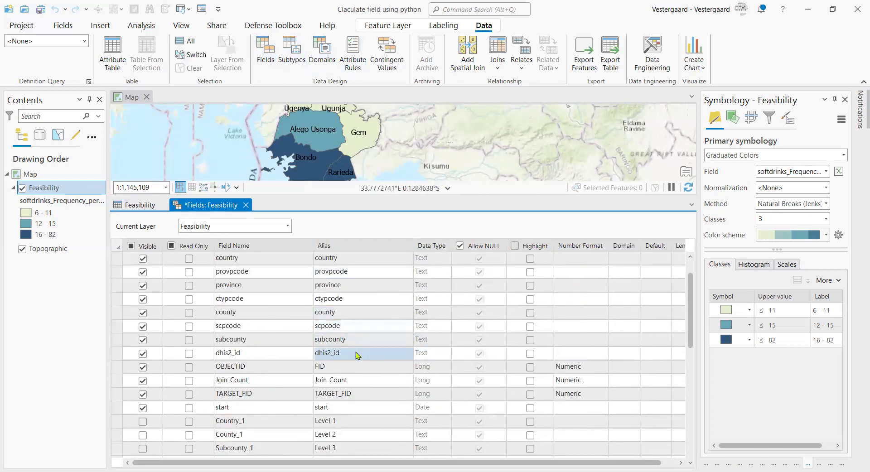
left_click(65, 26)
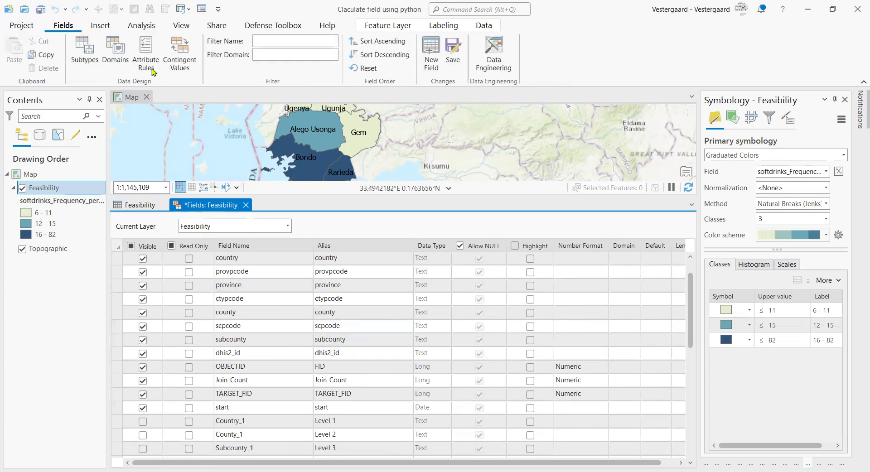
left_click(449, 52)
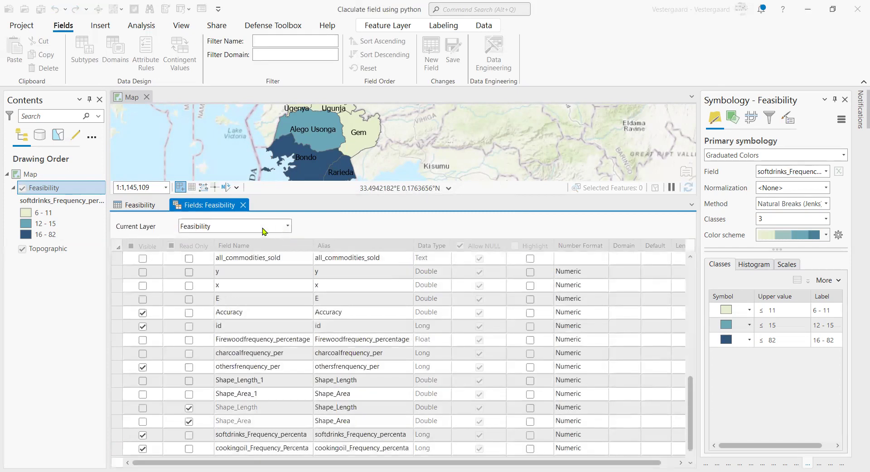
Close the field design view and start Calculate Field on the cookingoil_Frequency_percenta column
left_click(243, 206)
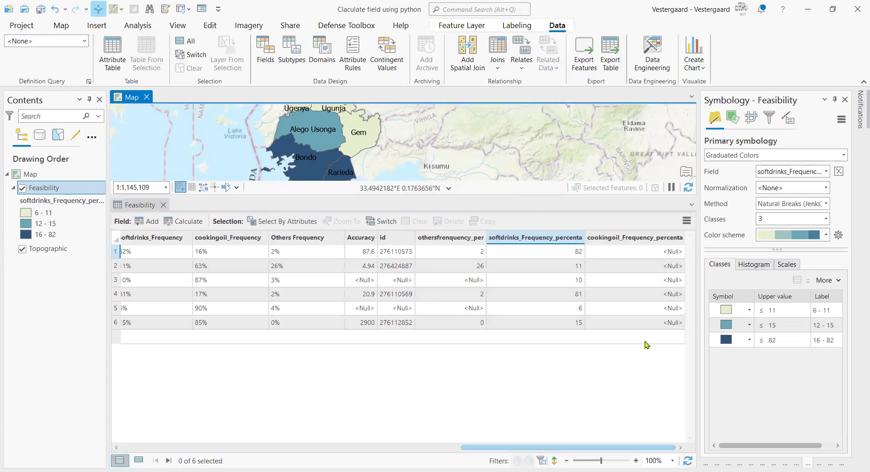
right_click(636, 238)
left_click(637, 243)
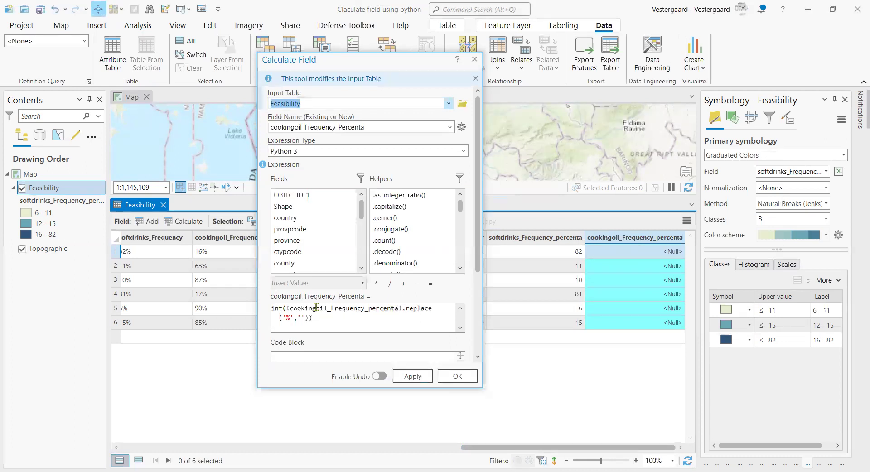
Calculate int(!cookingoil_Frequency!.replace('%','')) with undo enabled, yielding 16, 63, 87, 17, 90, 85
left_click_drag(361, 210, 358, 255)
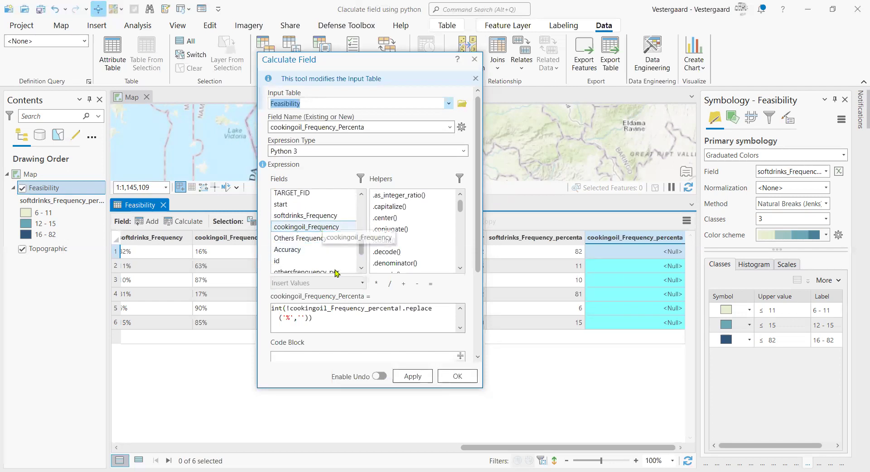
left_click(397, 310)
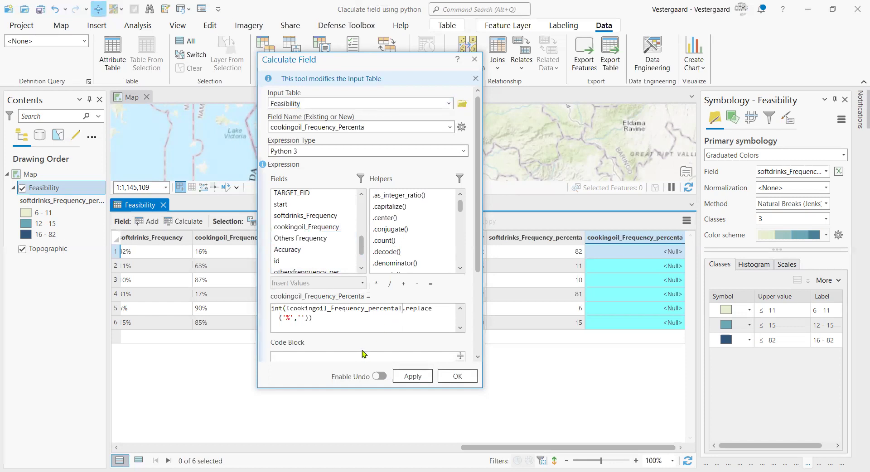
key("BackSpace")
key("BackSpace")
key("BackSpace")
key("BackSpace")
key("BackSpace")
key("BackSpace")
key("BackSpace")
key("BackSpace")
key("BackSpace")
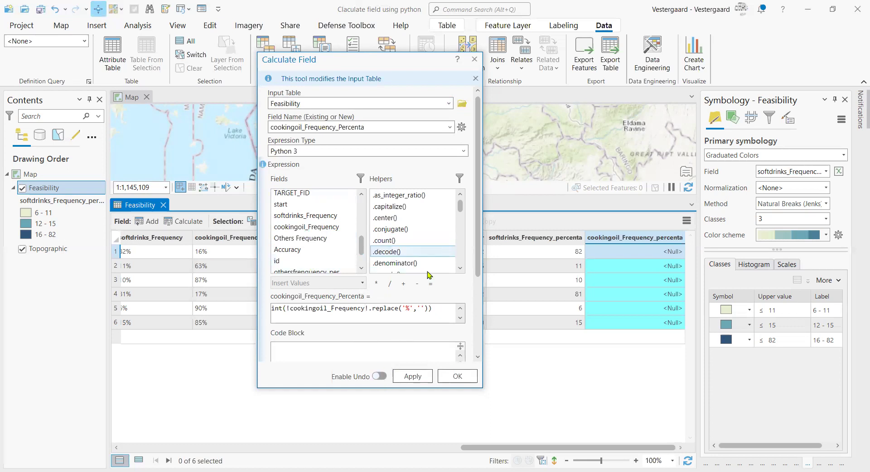
left_click(366, 308)
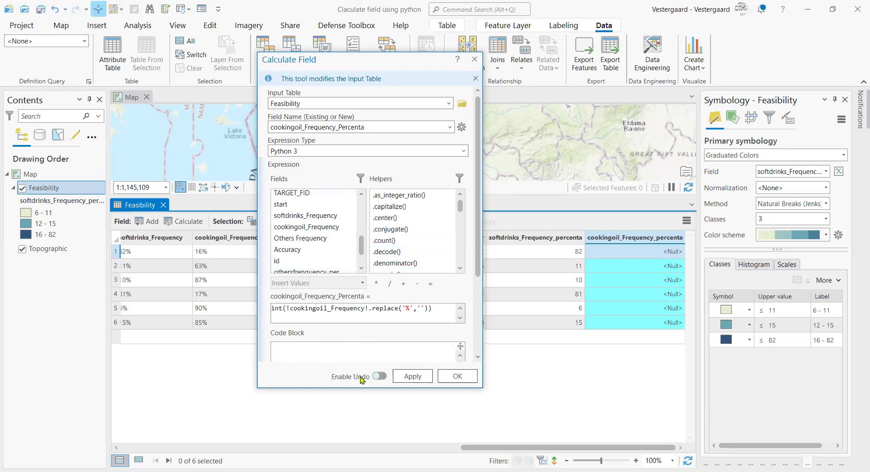
left_click(378, 377)
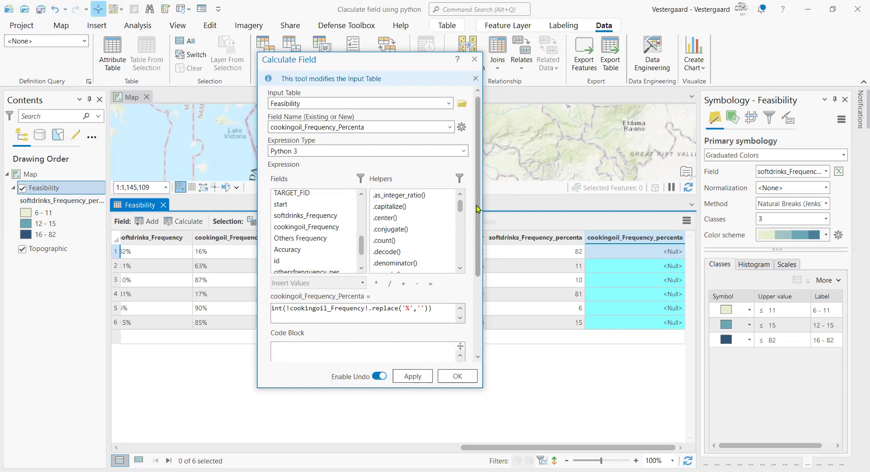
mouse_move(477, 208)
left_mouse_down()
mouse_move(472, 290)
mouse_move(479, 194)
left_mouse_up()
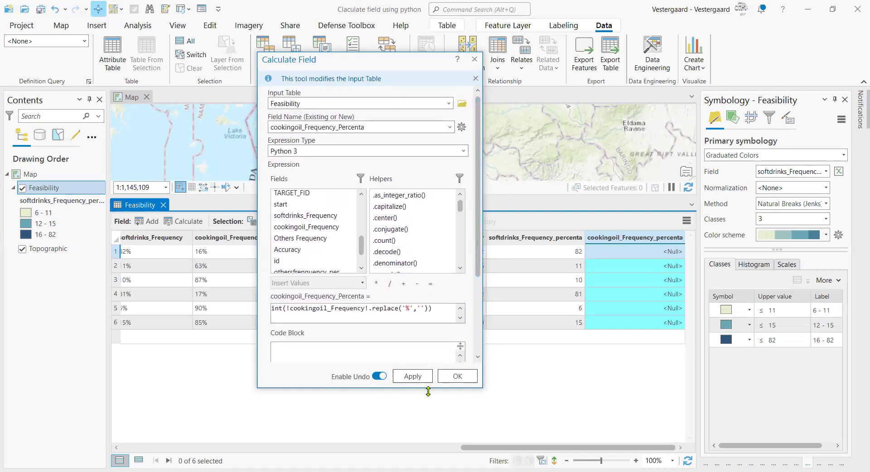
left_click(413, 378)
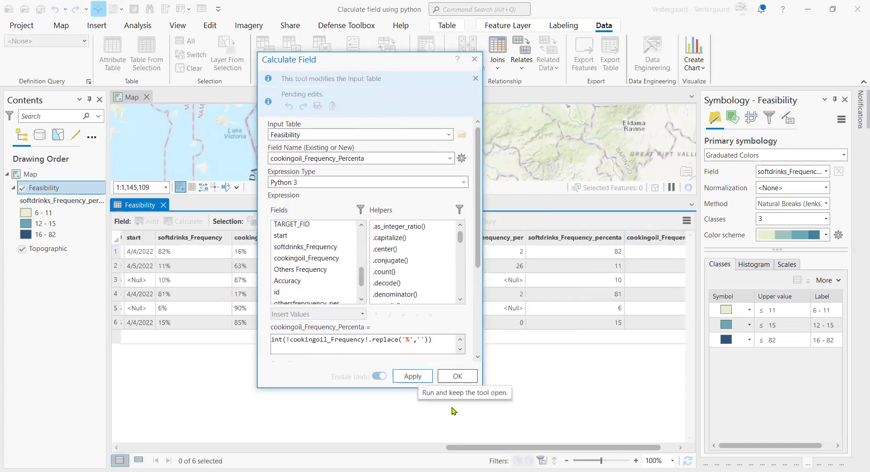
left_click(458, 376)
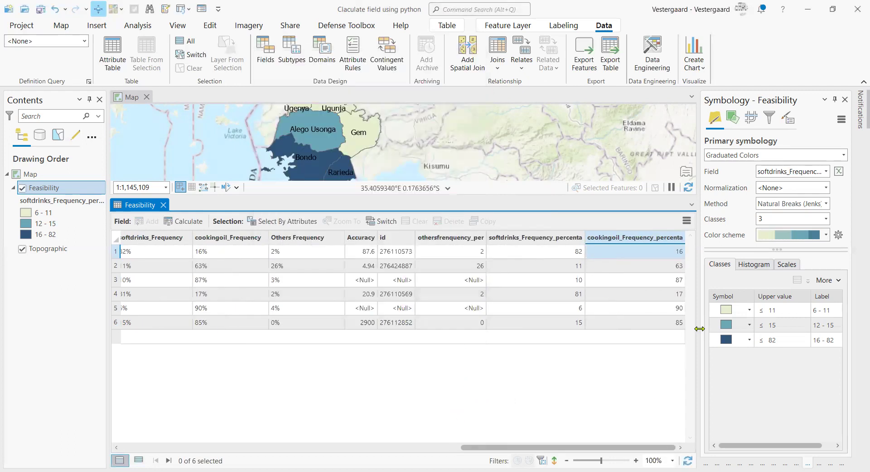
Widen the attribute table and Contents pane and make the map view taller
left_click_drag(700, 327, 721, 325)
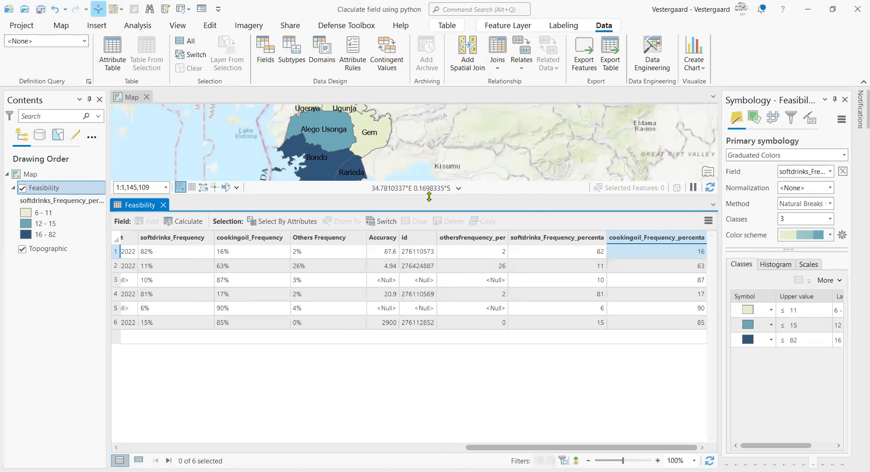
left_click_drag(429, 196, 414, 279)
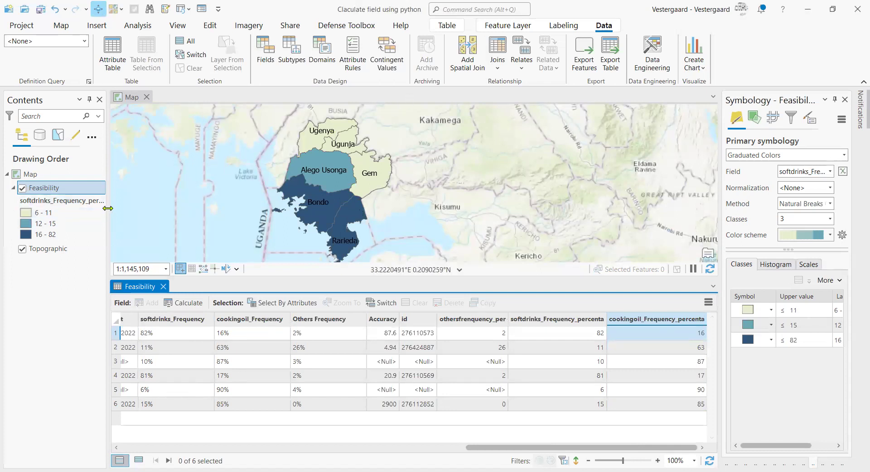
left_click_drag(108, 208, 139, 213)
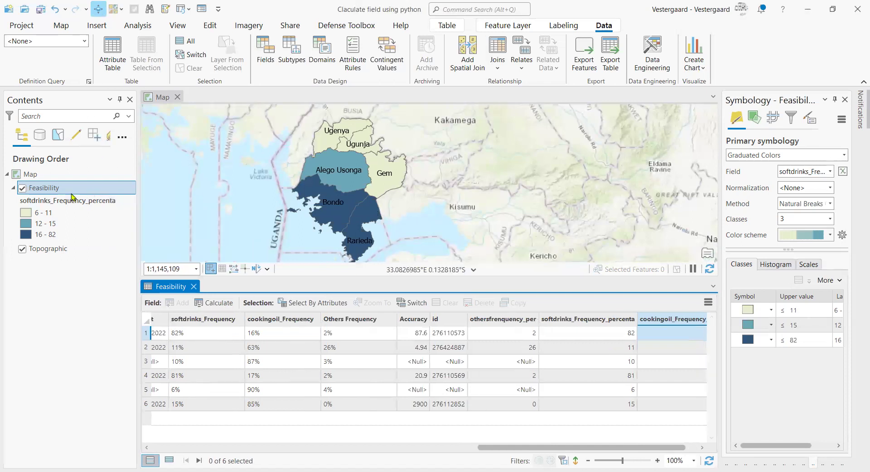
Symbolize Feasibility with graduated colors on cookingoil_Frequency_percenta: classes 16–17, 18–63 and 64–90
left_click(76, 191)
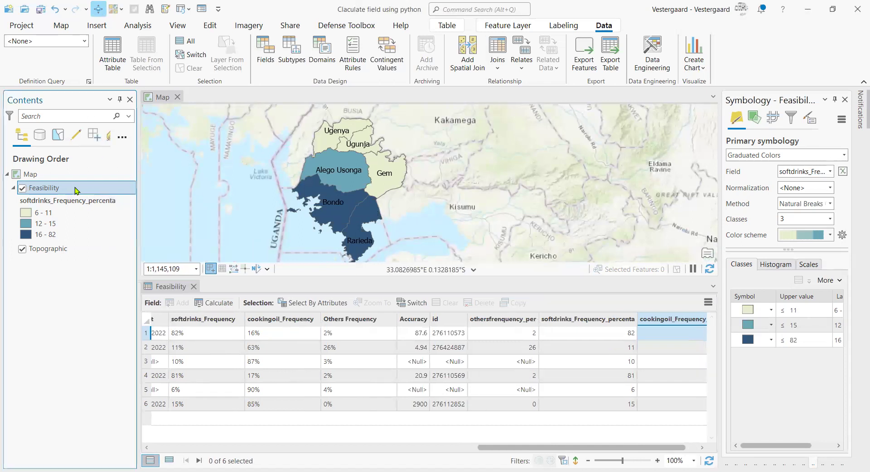
right_click(81, 287)
left_click(97, 338)
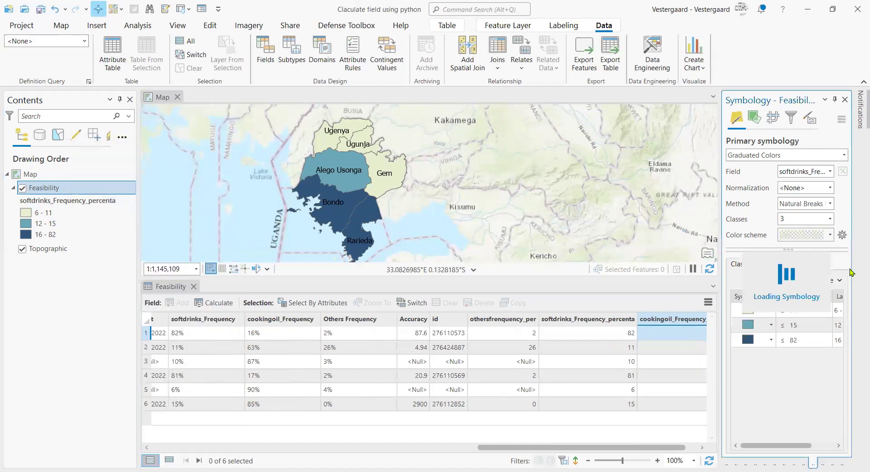
left_click_drag(719, 177, 645, 188)
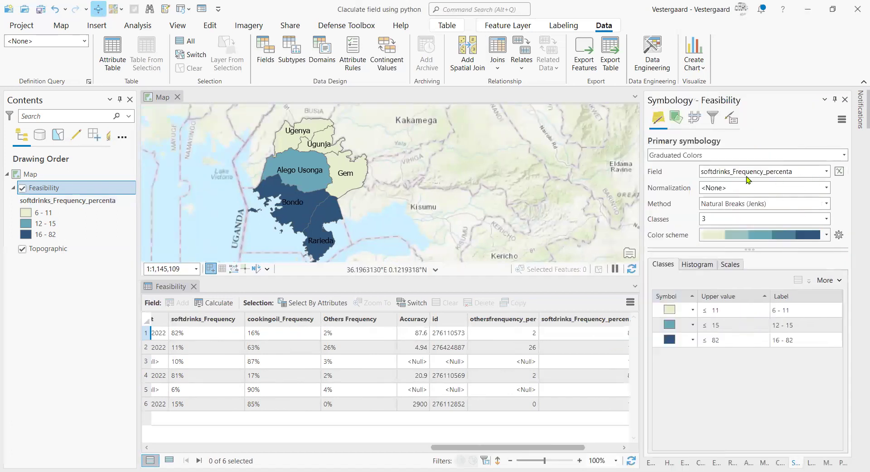
left_click(827, 171)
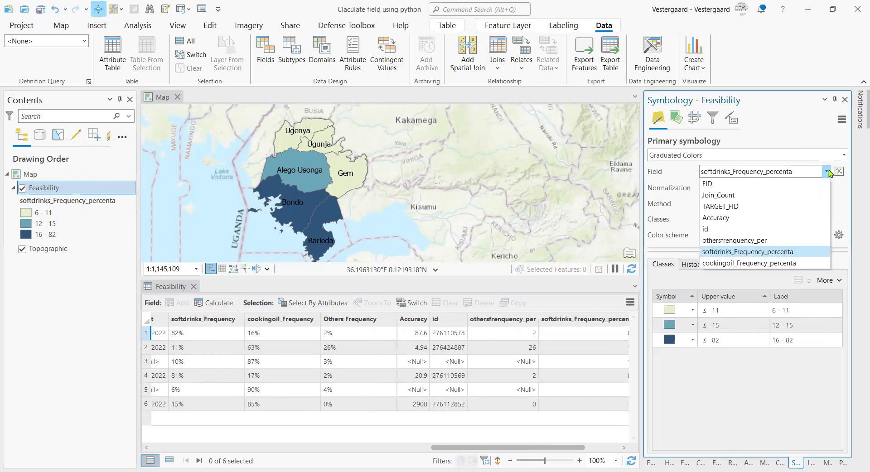
left_click(769, 263)
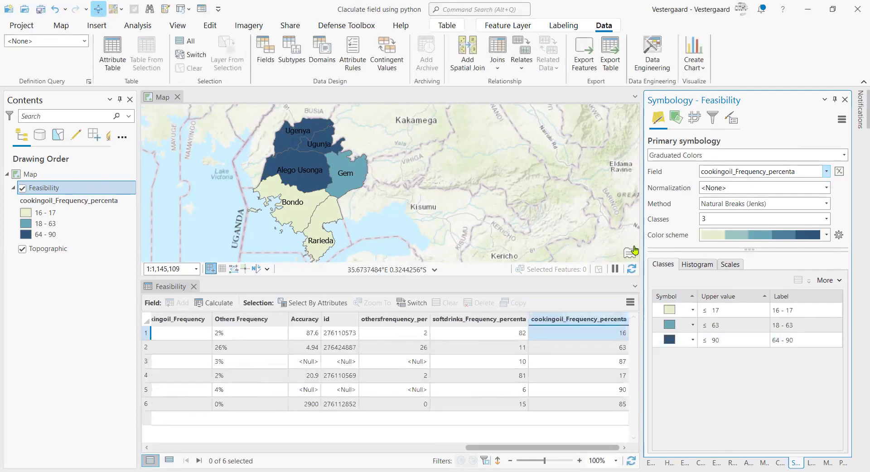
left_click_drag(640, 240, 672, 240)
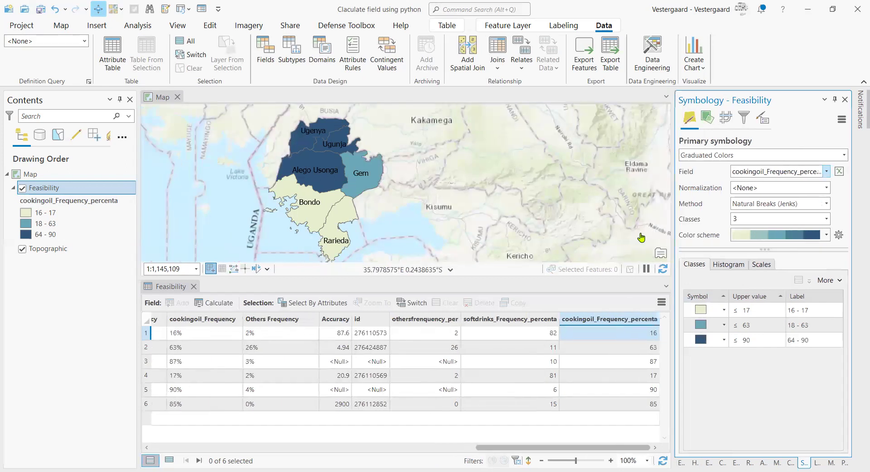